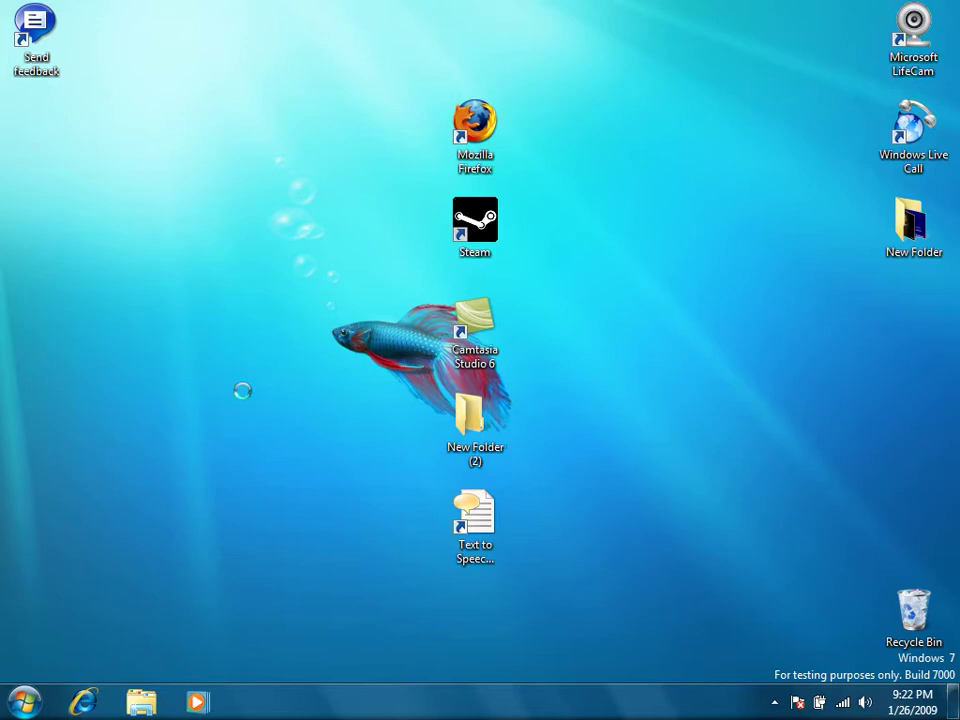
- Open the desktop's Personalization settings in a maximized window and apply the High Contrast #1 theme
right_click(242, 390)
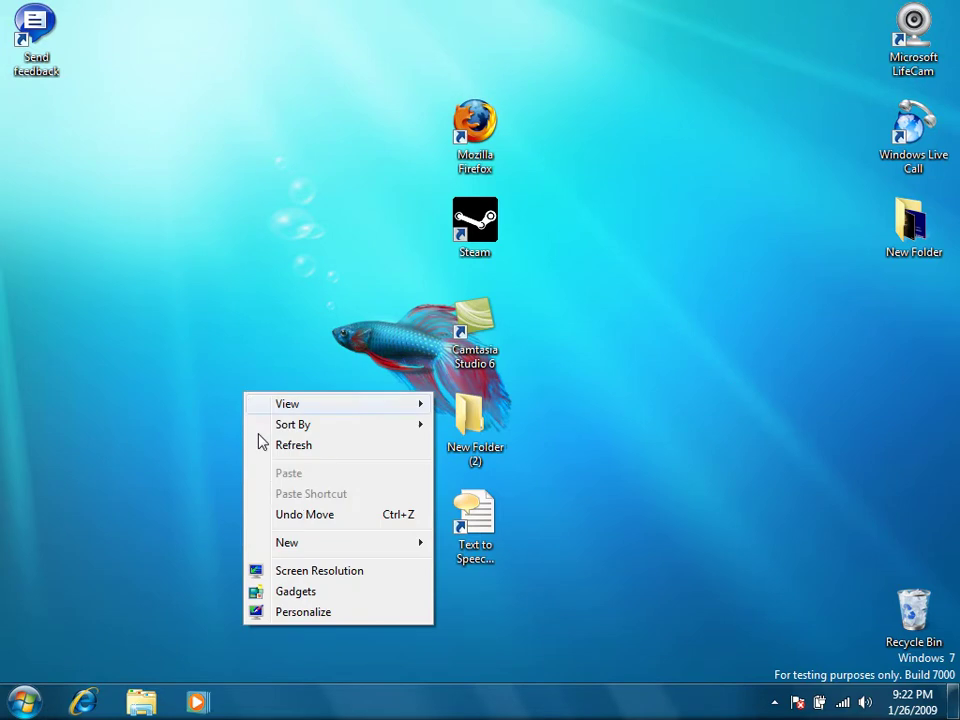
click(301, 612)
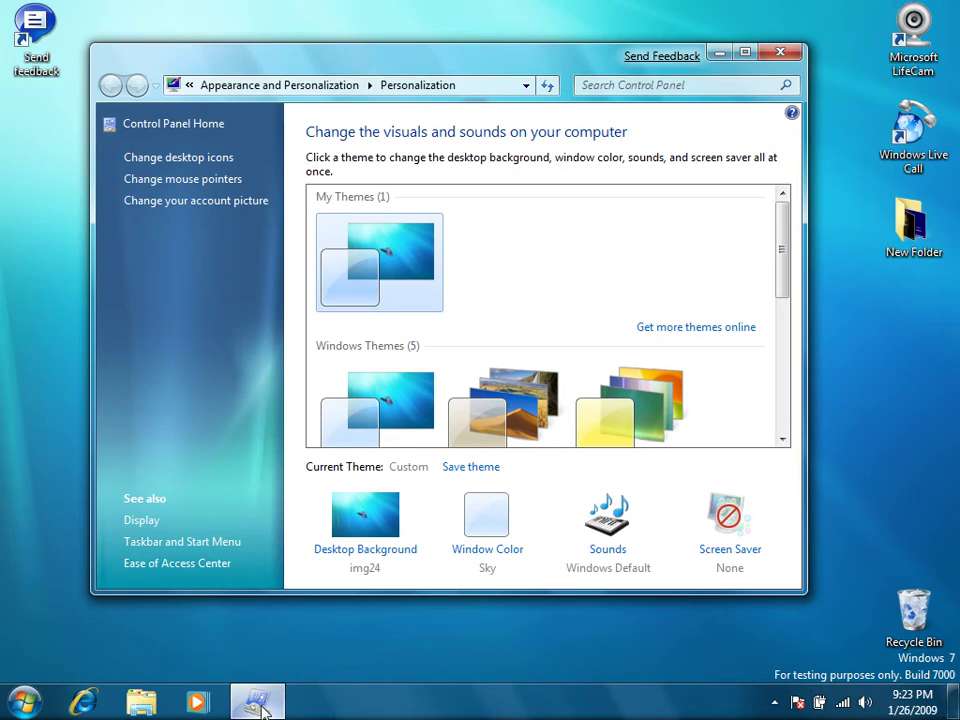
click(744, 51)
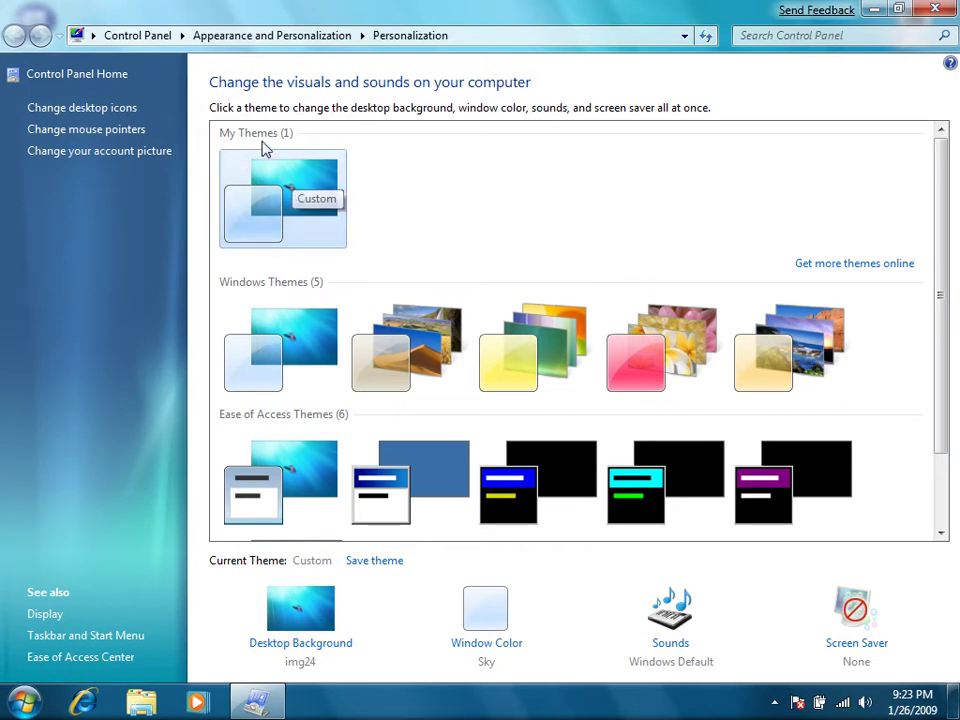
scroll(364, 360, down, 2)
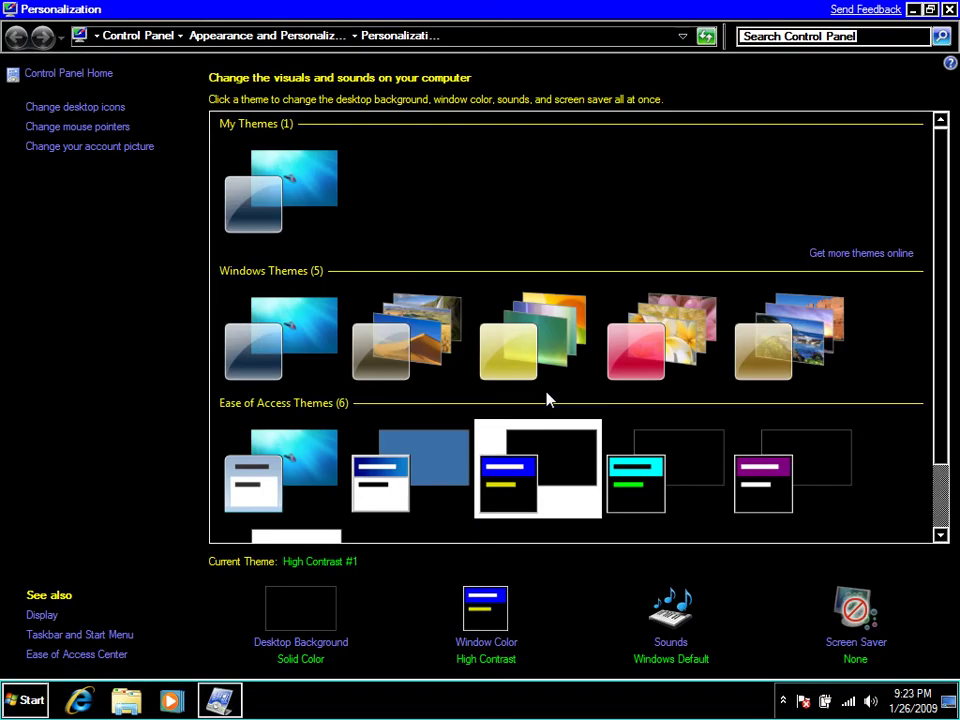
- Restore the Personalization window to its smaller size and apply the United States theme
click(929, 10)
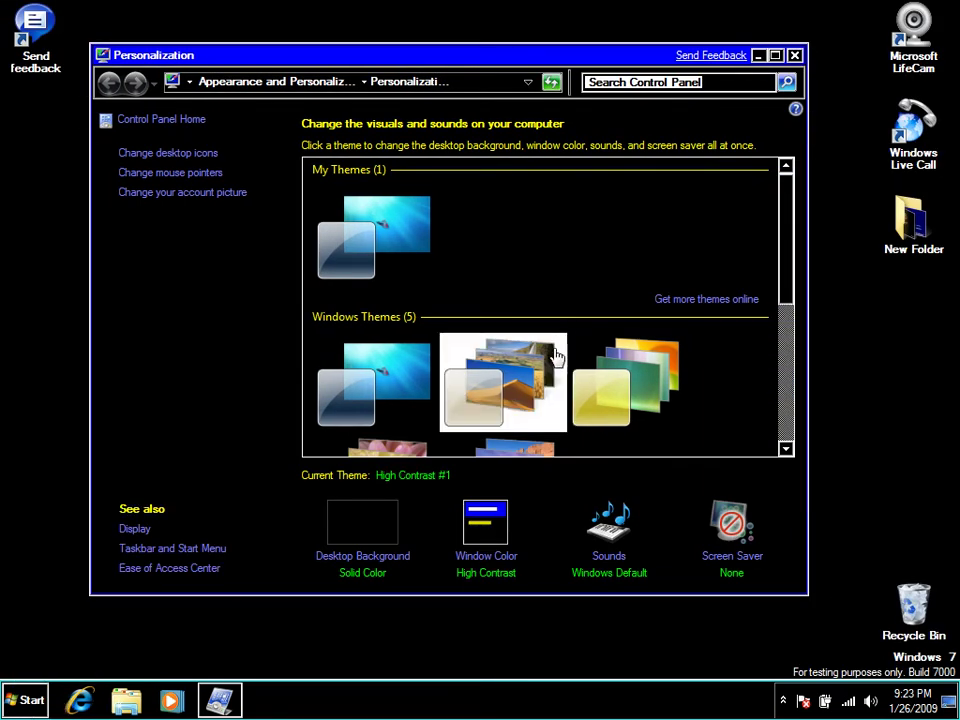
scroll(640, 398, down, 5)
click(497, 258)
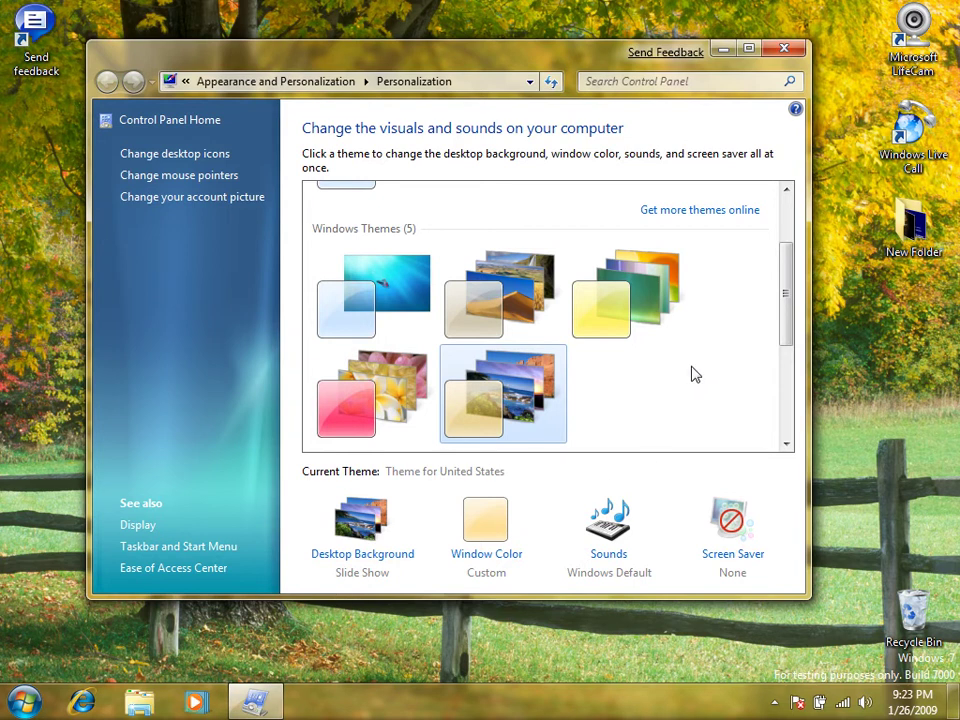
- Apply the Light Auras Windows theme and close the Personalization window
scroll(690, 370, up, 1)
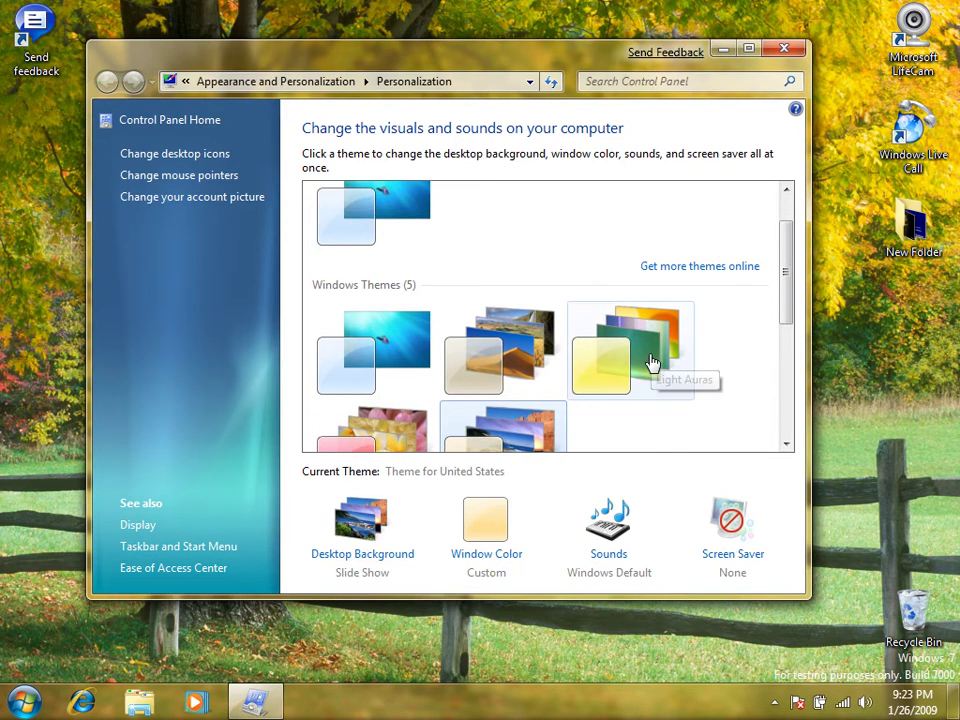
click(651, 363)
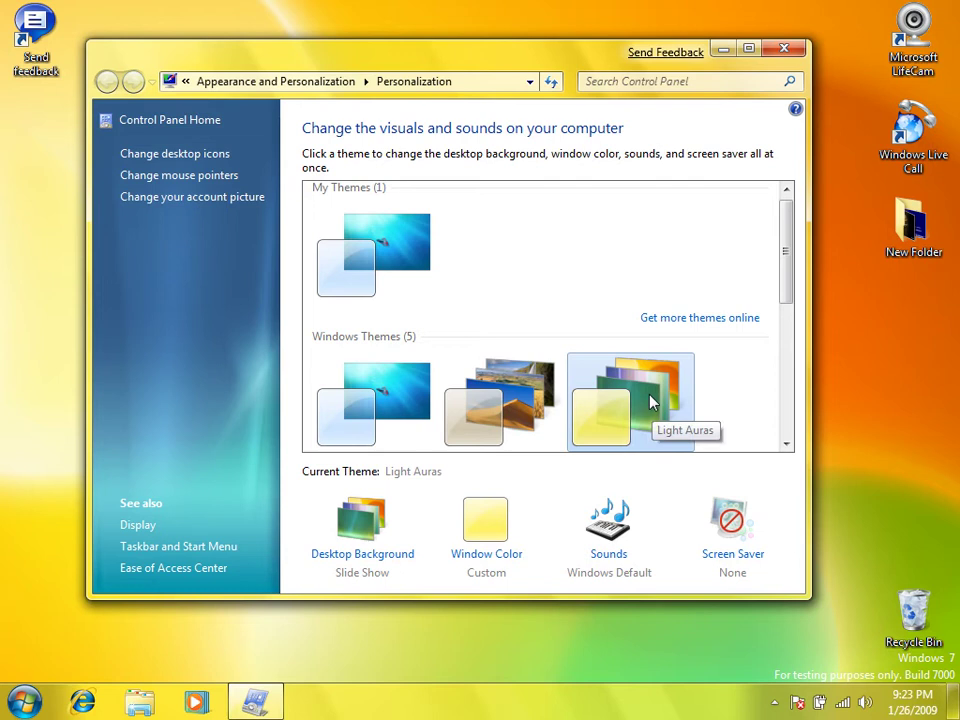
click(784, 49)
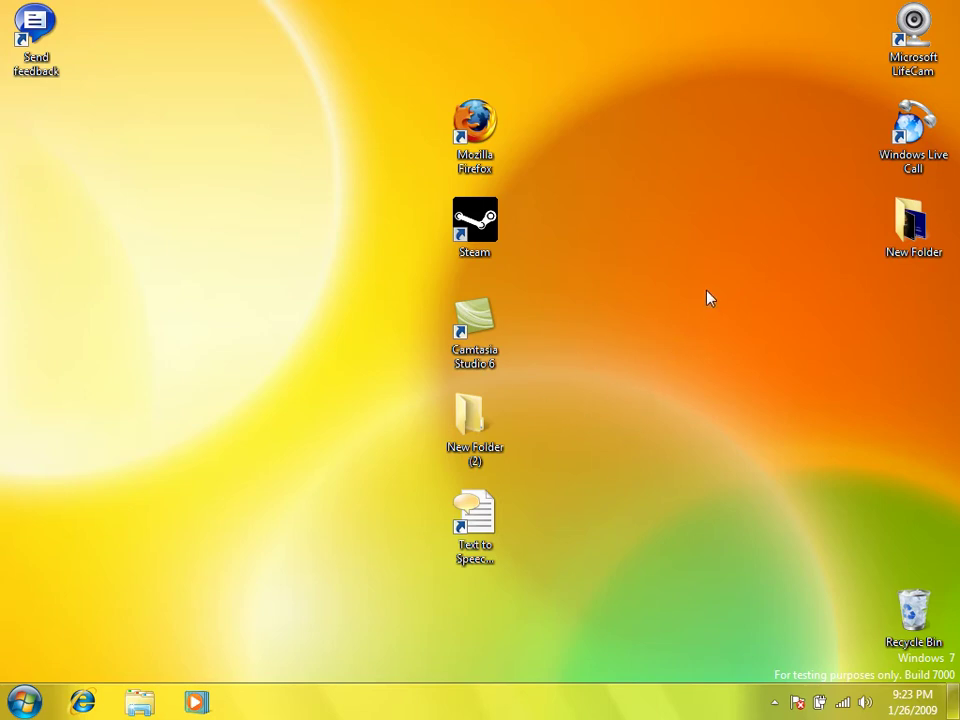
- Add the Slide Show, Currency, CPU Meter, Clock and Media Center gadgets to the desktop and close the gadget gallery
right_click(200, 282)
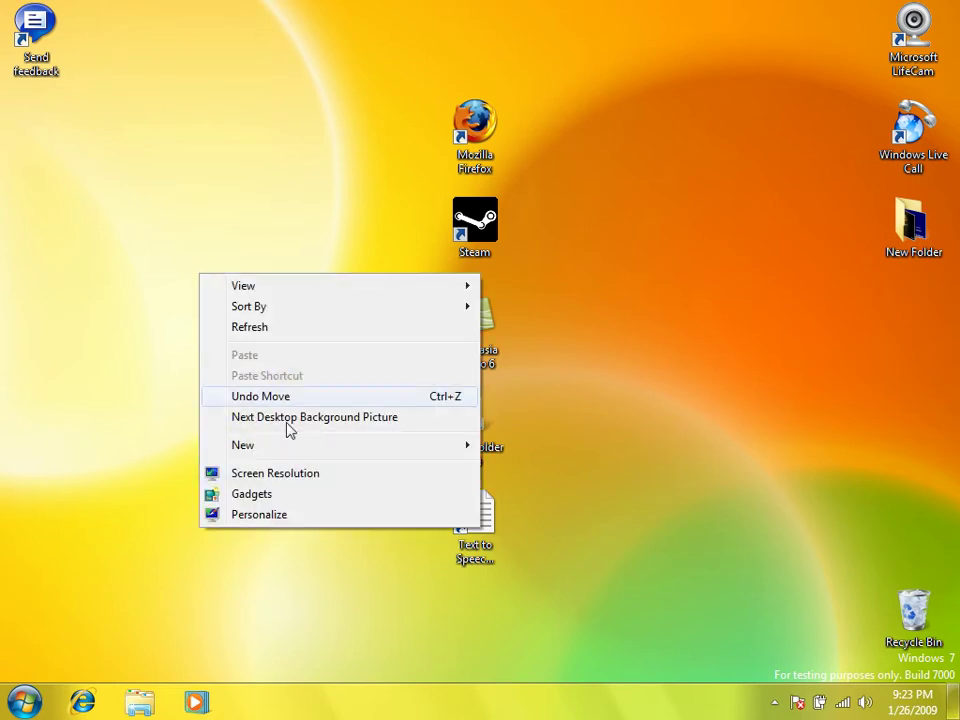
click(287, 497)
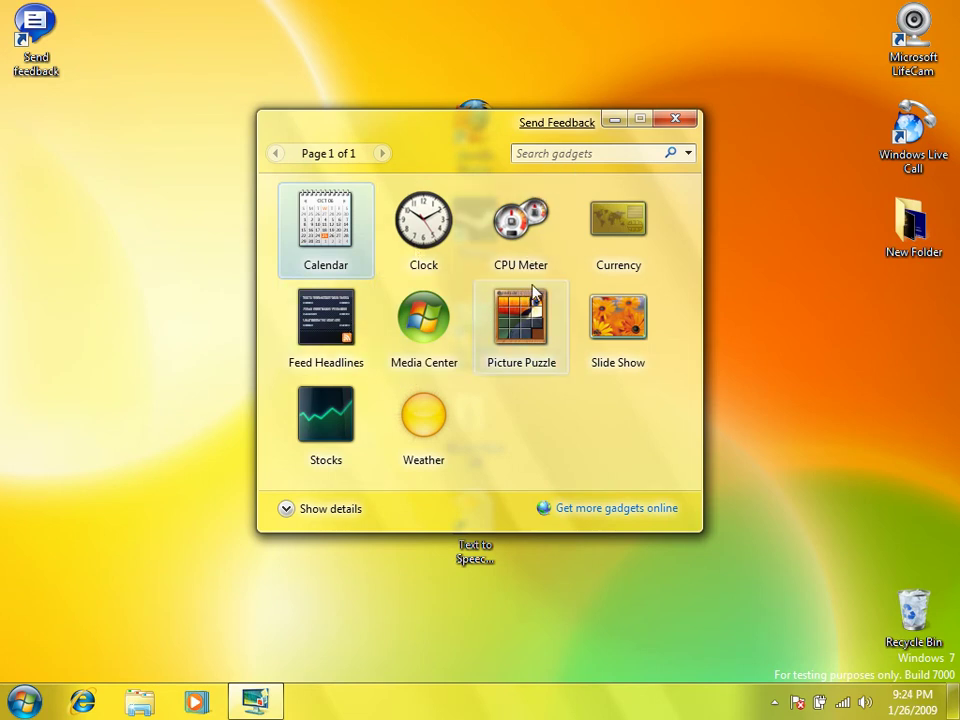
click(614, 330)
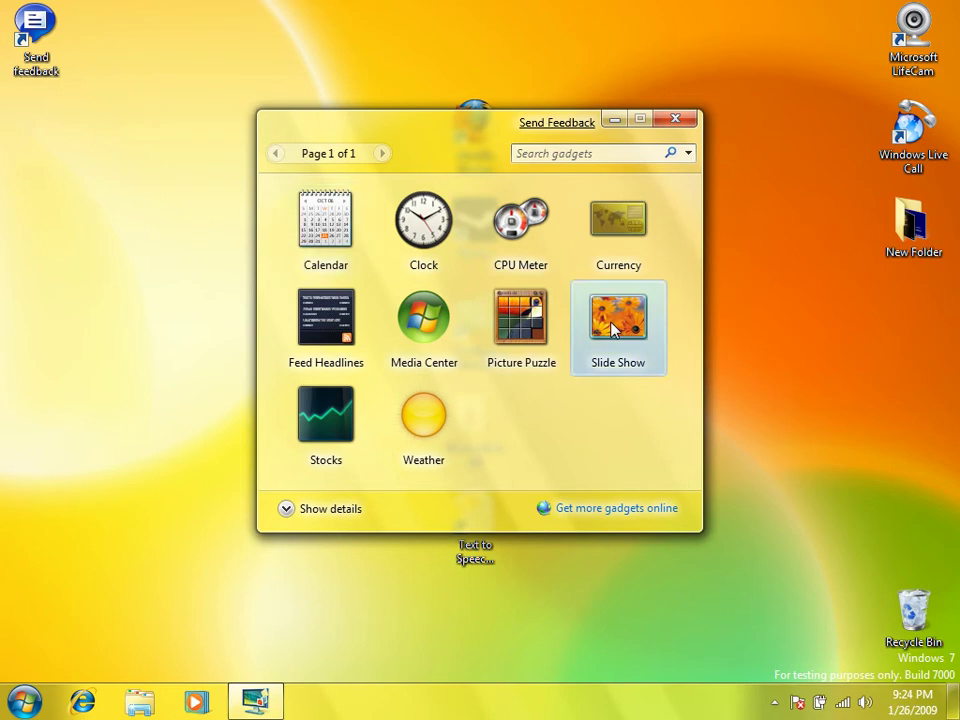
double_click(614, 330)
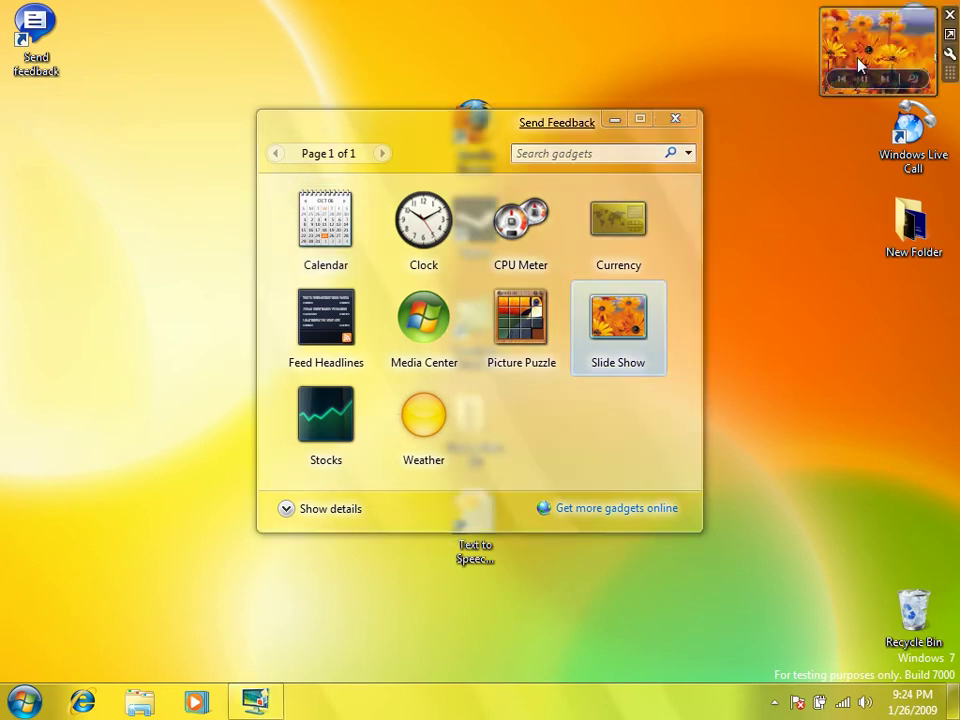
double_click(645, 255)
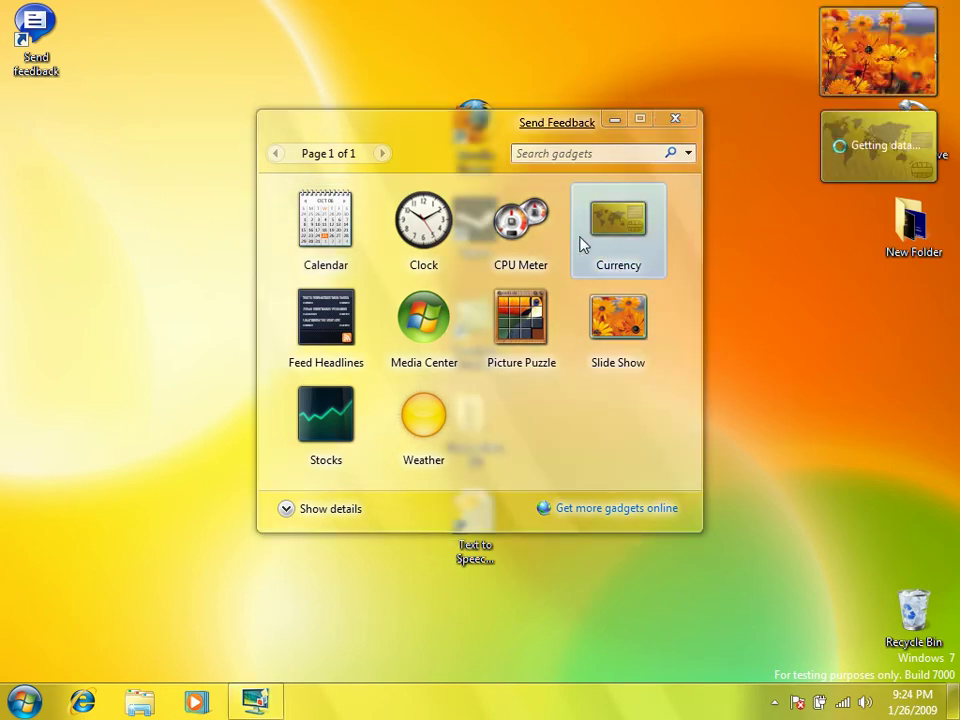
click(520, 222)
double_click(520, 222)
double_click(433, 248)
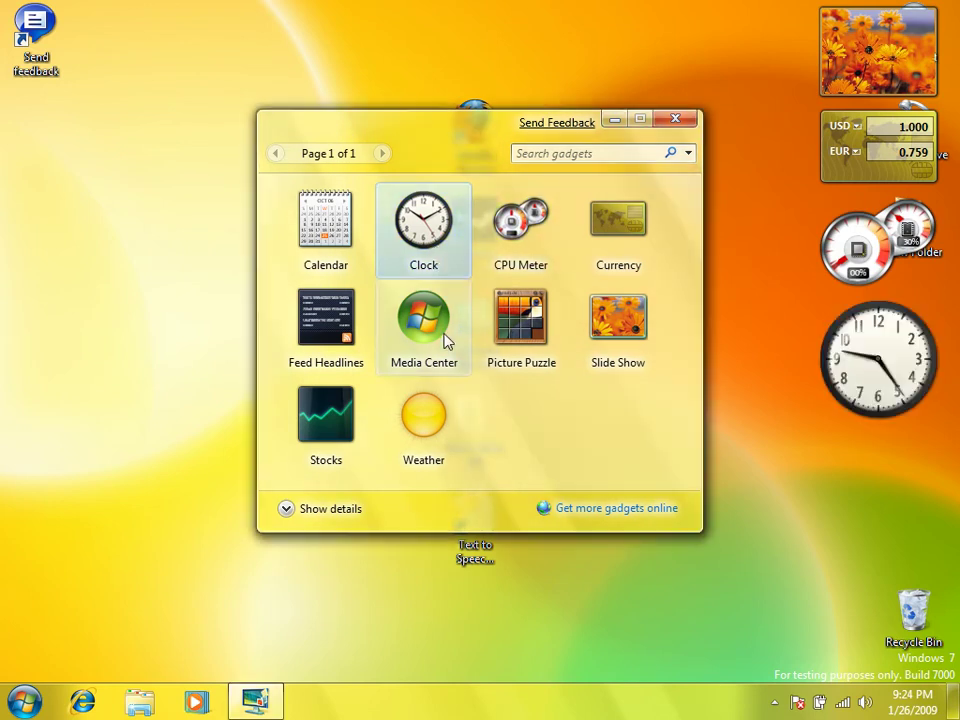
double_click(445, 342)
click(678, 121)
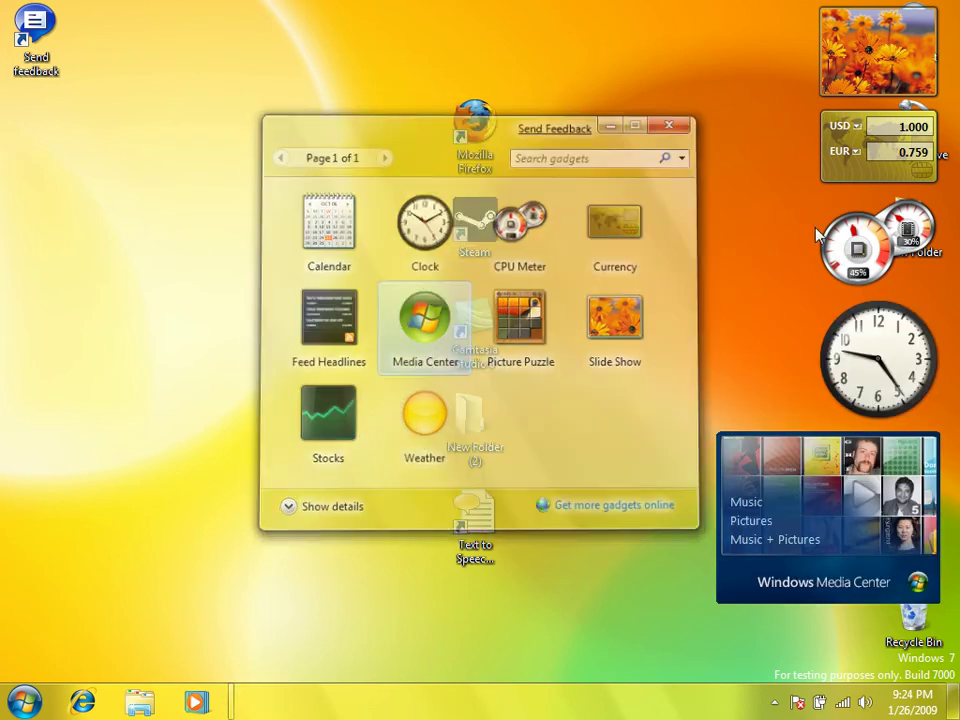
- Move the Media Center gadget left of the desktop icons, the CPU Meter beside the Steam icon, and the Currency gadget below the clock
drag(955, 487, 316, 341)
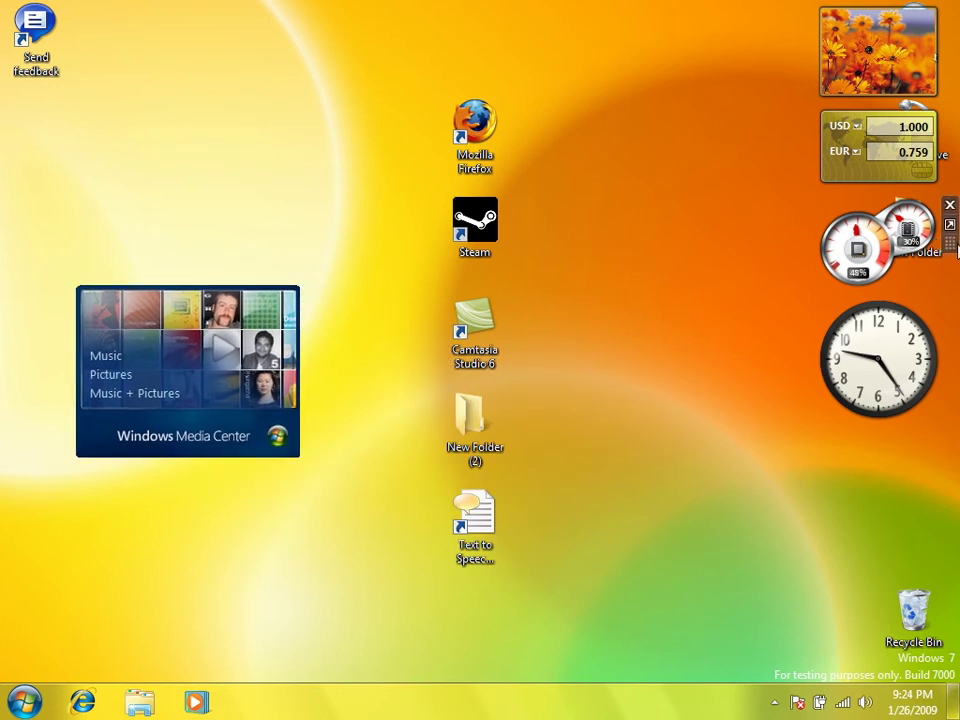
drag(955, 250, 685, 227)
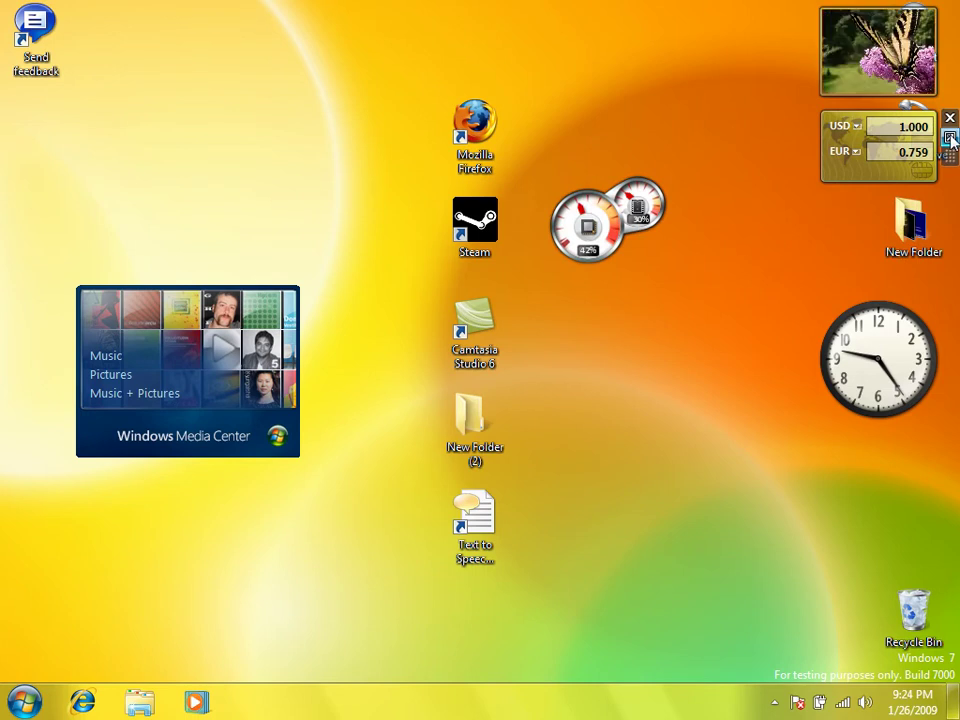
click(950, 133)
drag(952, 145, 868, 447)
- Enlarge the Currency and Slide Show gadgets and move the Slide Show gadget to the middle of the desktop
click(868, 442)
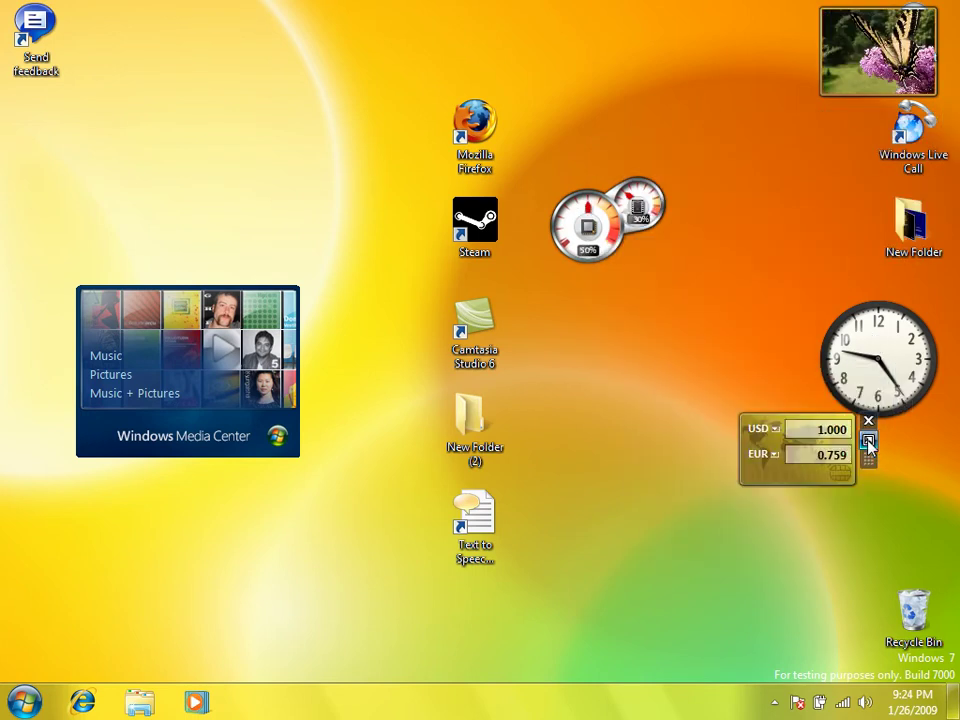
click(868, 442)
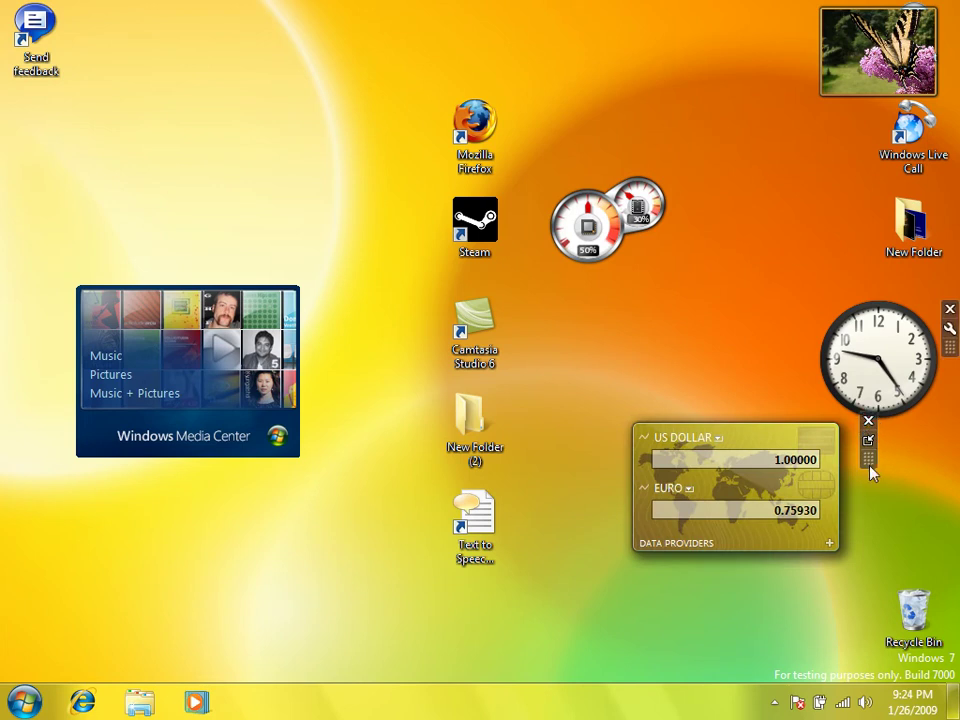
click(951, 40)
drag(940, 77, 666, 297)
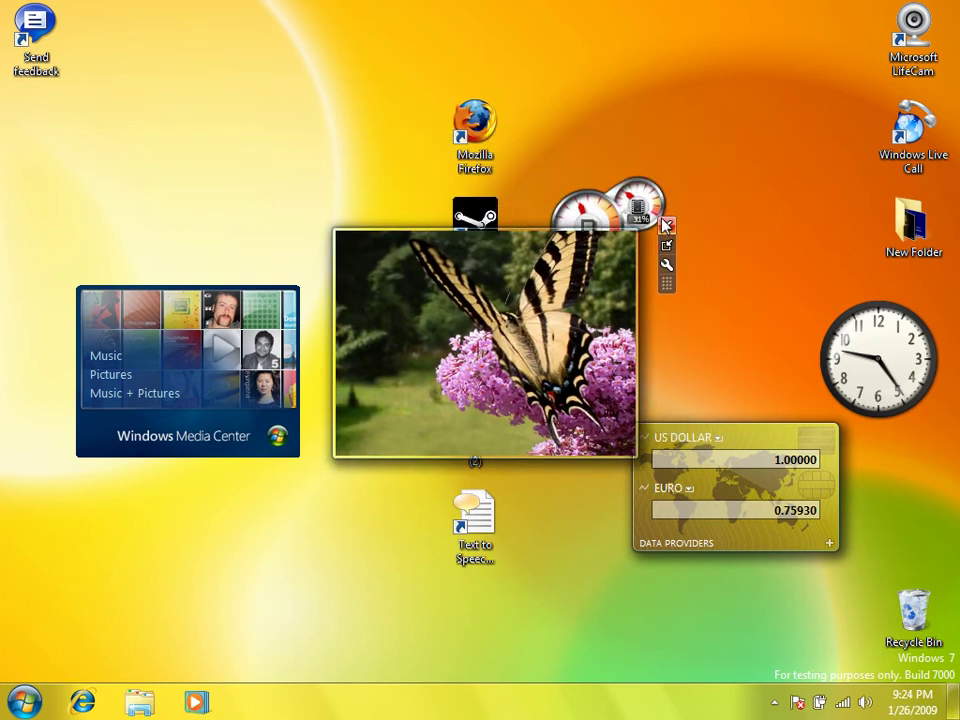
- Remove the Slide Show, Media Center, Currency, Clock and CPU Meter gadgets from the desktop
click(666, 223)
click(306, 294)
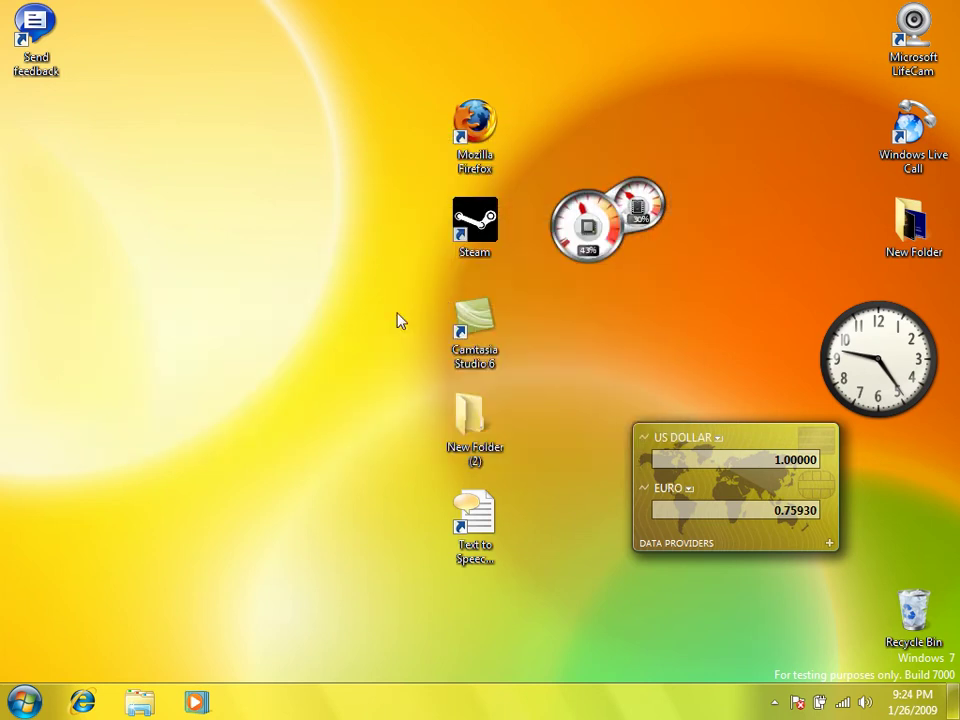
click(867, 422)
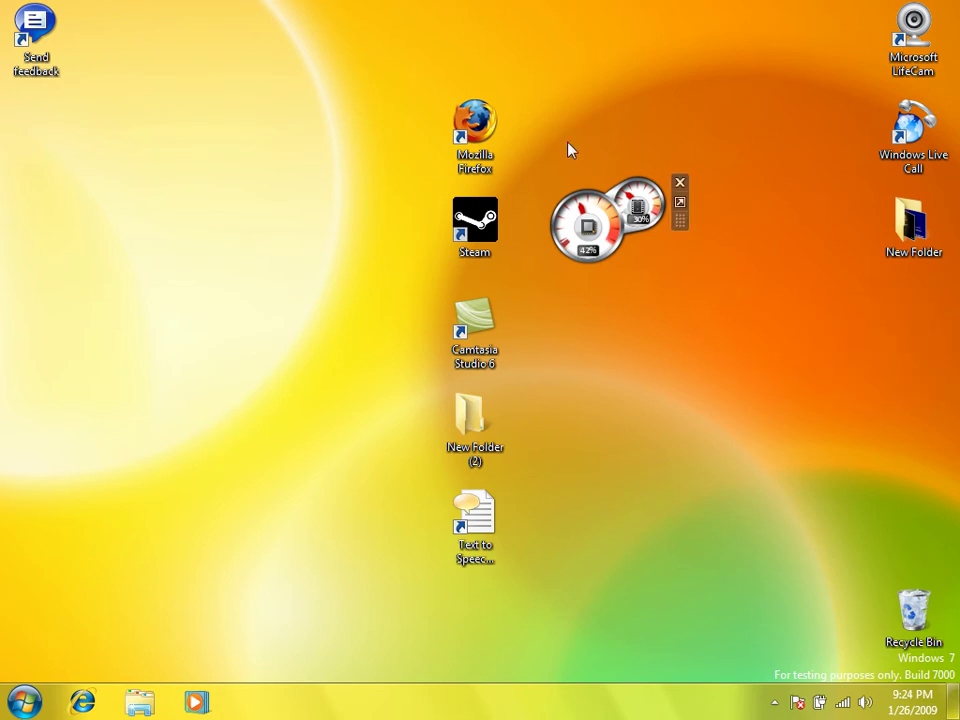
click(680, 182)
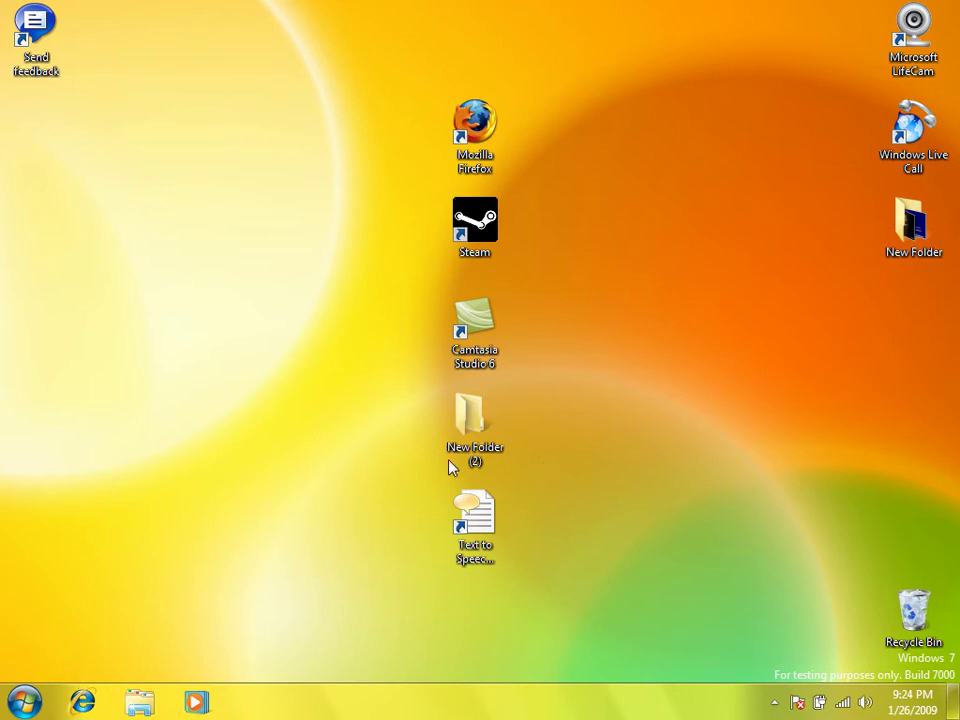
- Open the Screen Resolution settings from the desktop
right_click(271, 456)
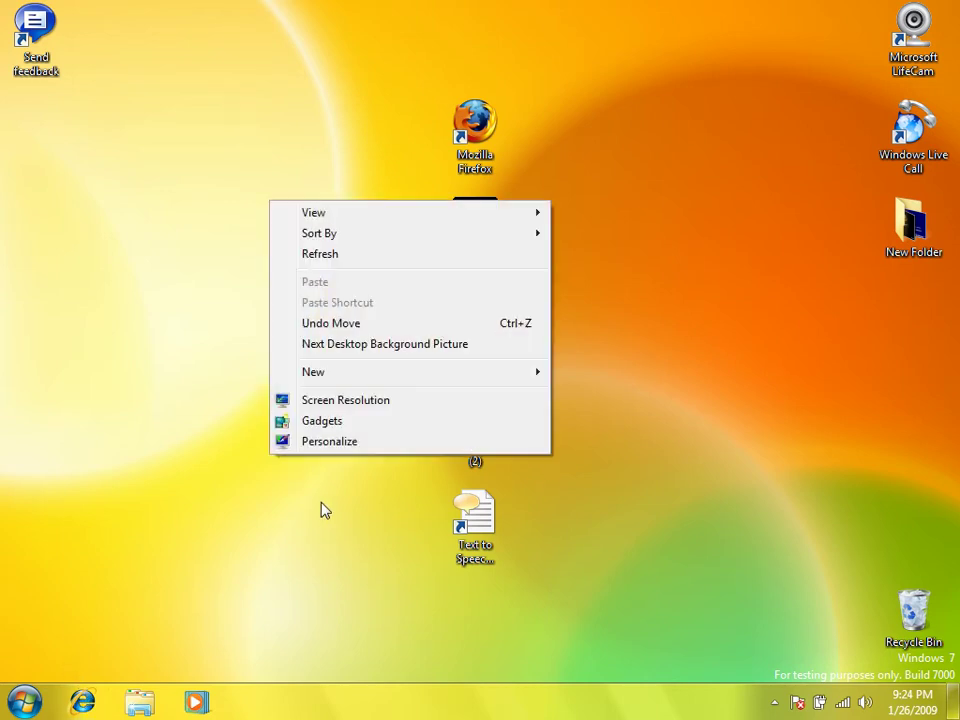
click(329, 403)
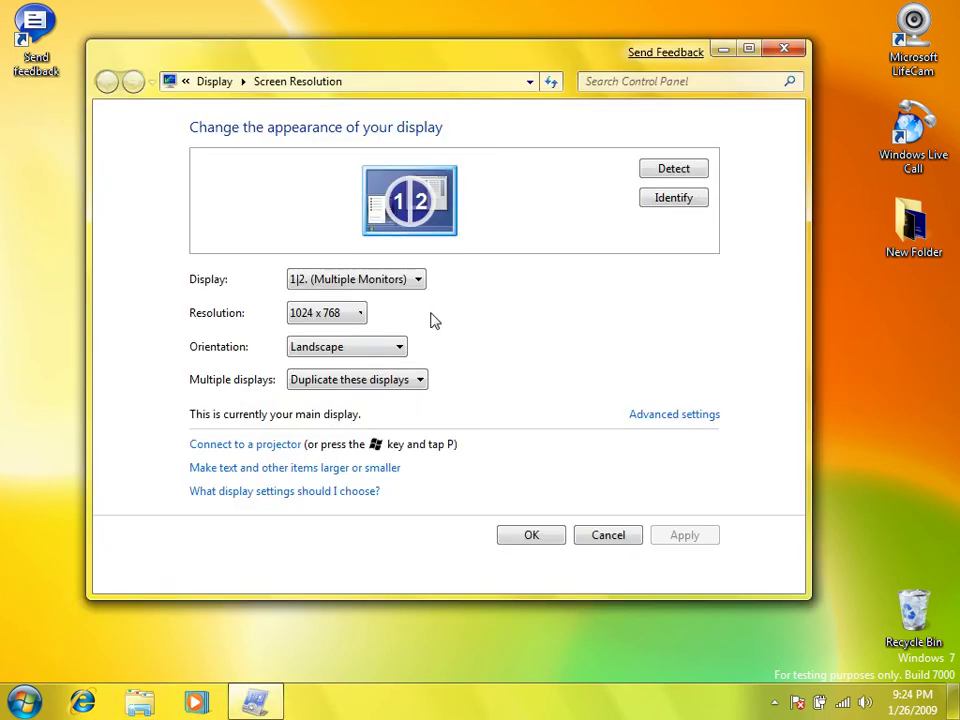
right_click(41, 314)
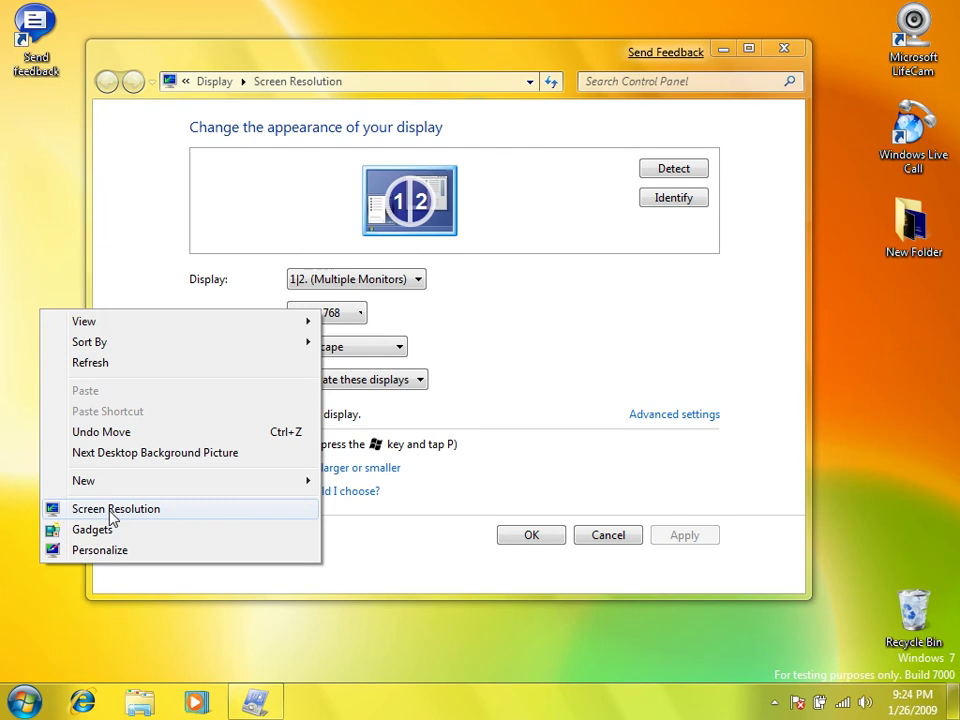
click(487, 505)
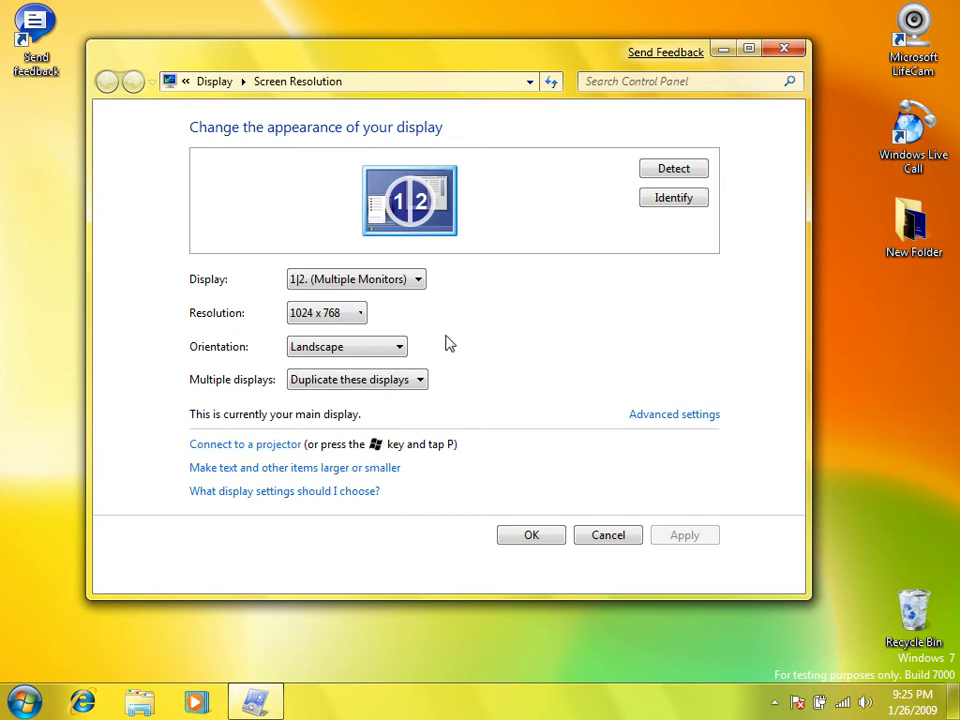
- Try the 800 x 600 resolution, and set the display back to 1024 x 768 without applying
click(358, 314)
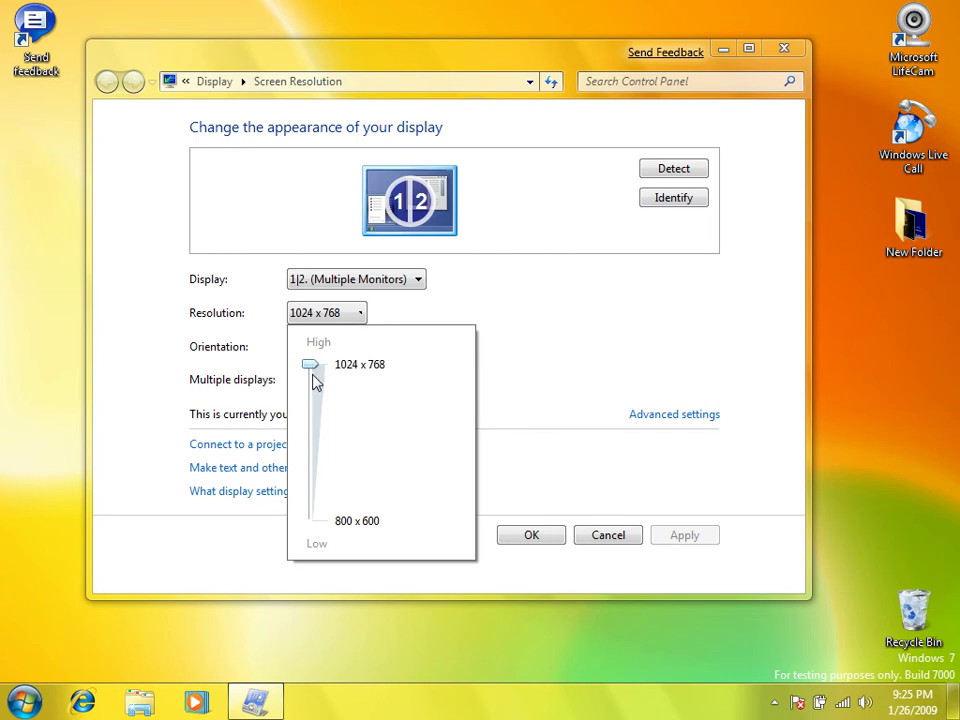
click(315, 412)
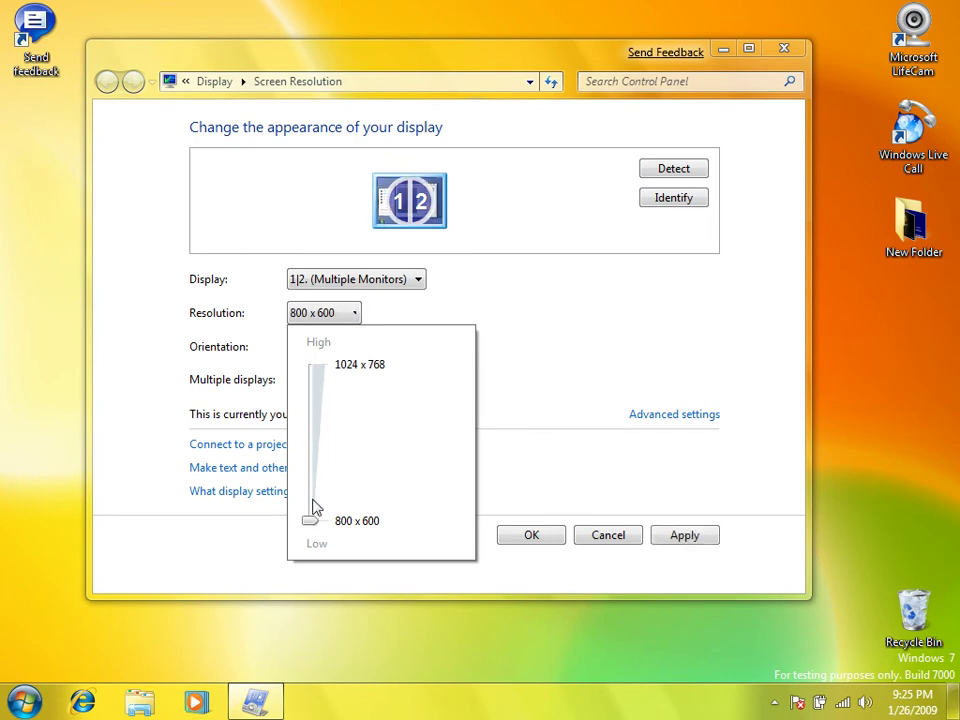
drag(313, 527, 313, 366)
click(486, 334)
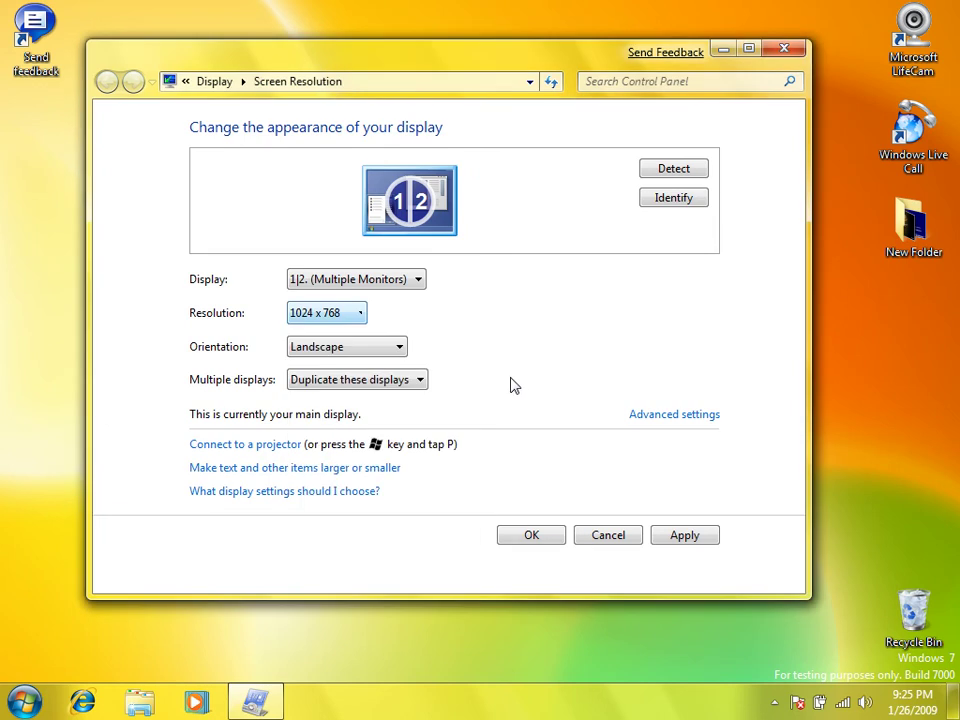
- Apply the Landscape (flipped) orientation to the display and revert the display settings
click(372, 350)
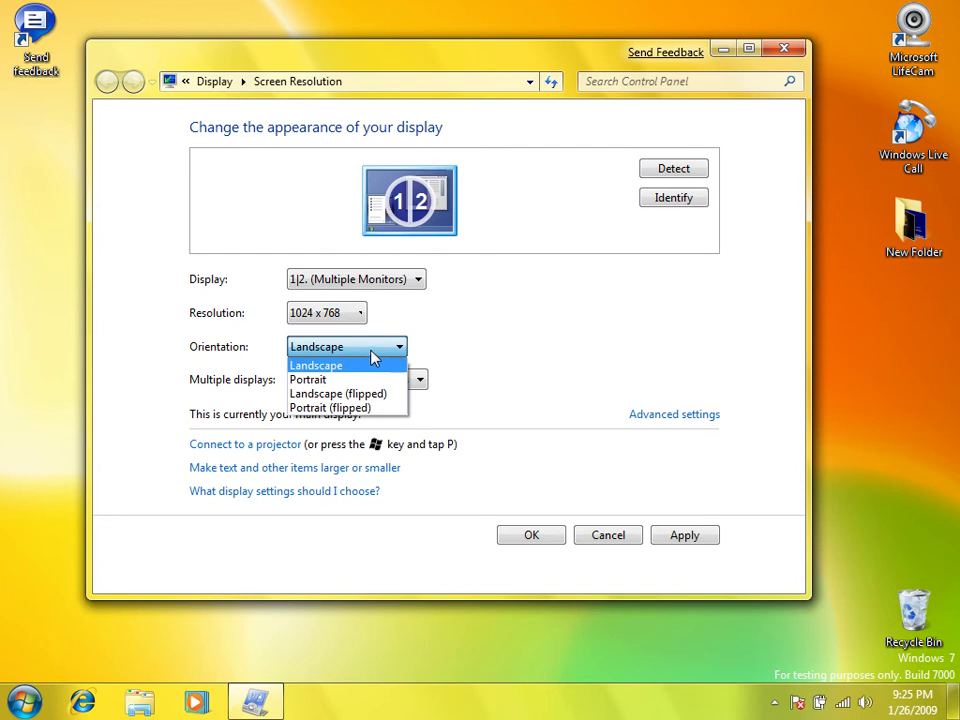
click(333, 398)
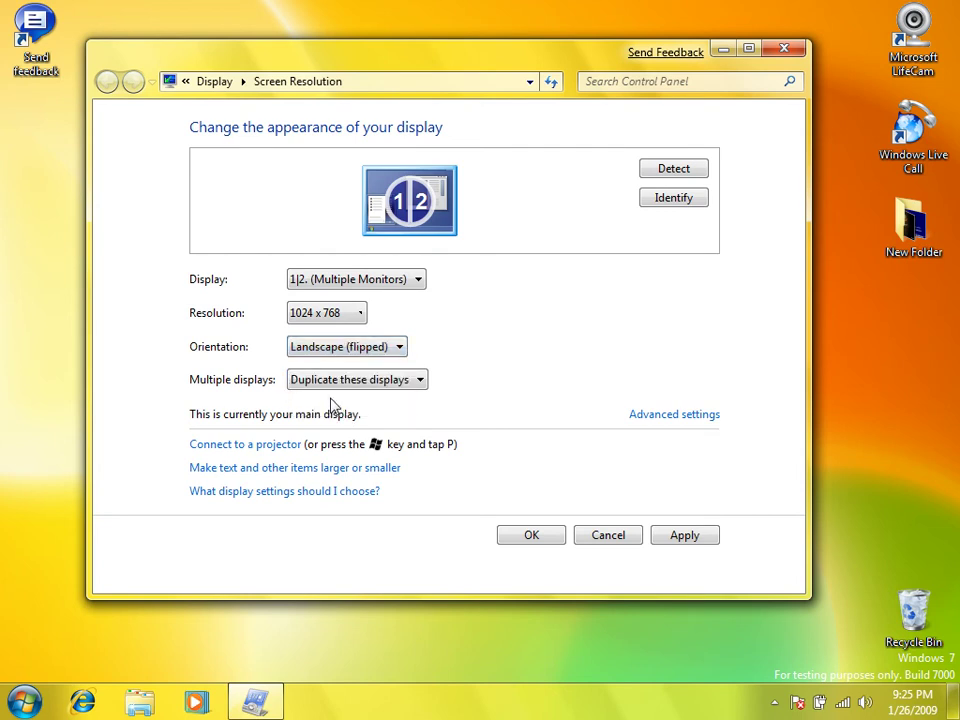
click(707, 540)
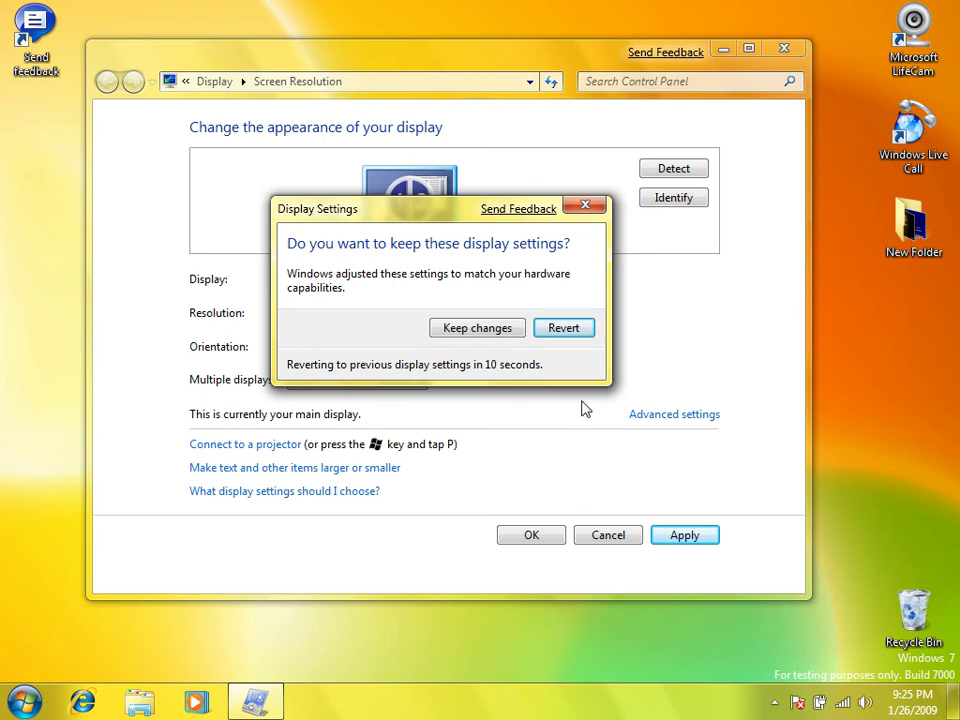
click(572, 329)
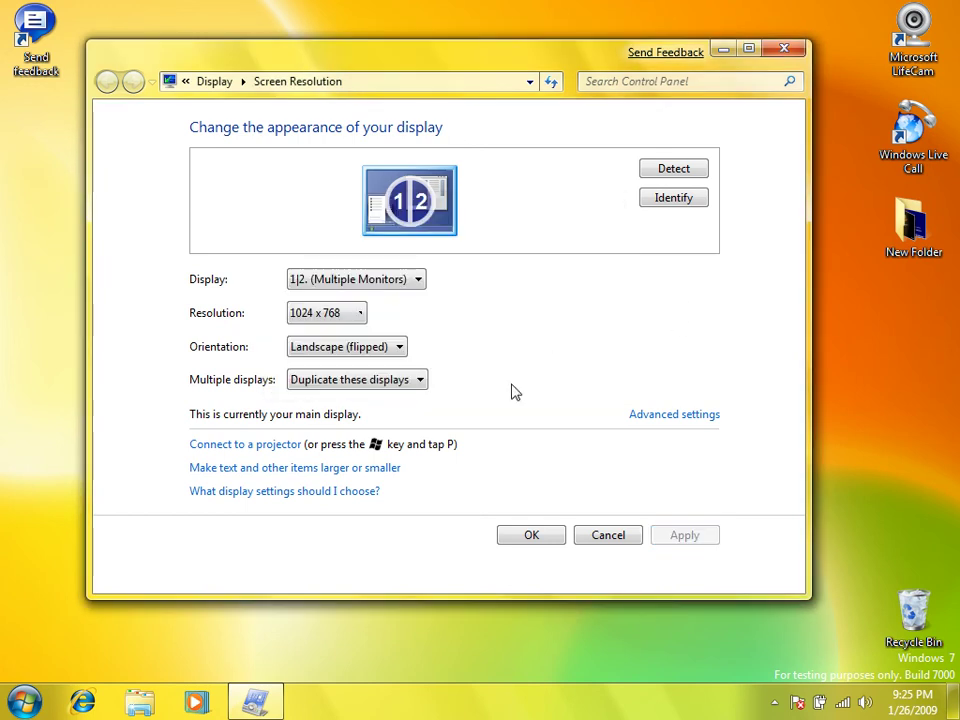
- Apply the Portrait (flipped) orientation to the display and keep the changed display settings
click(363, 358)
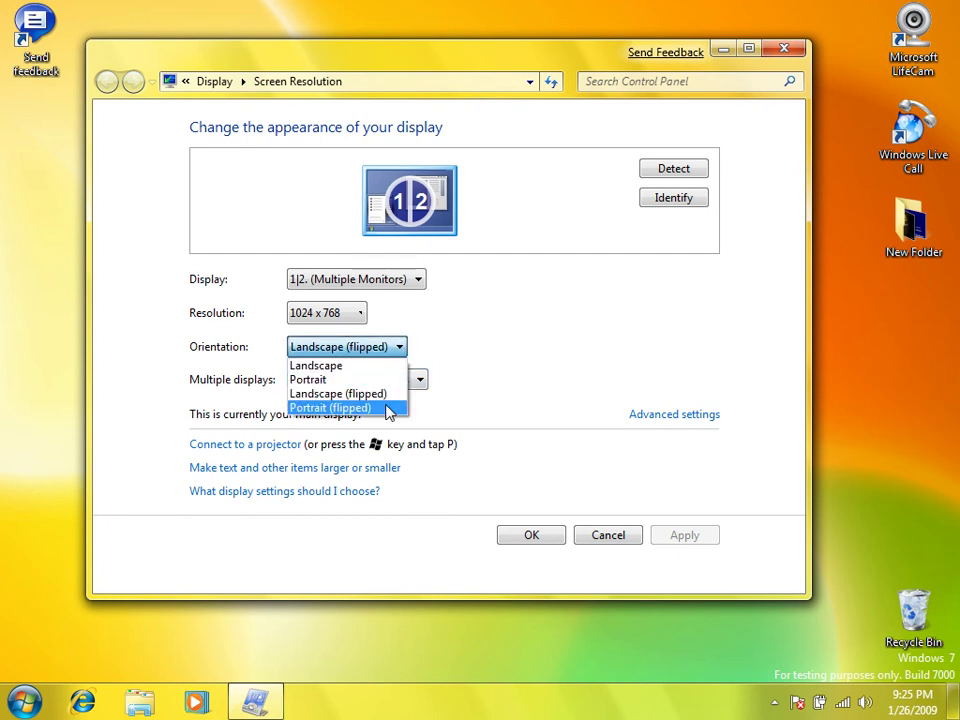
click(389, 410)
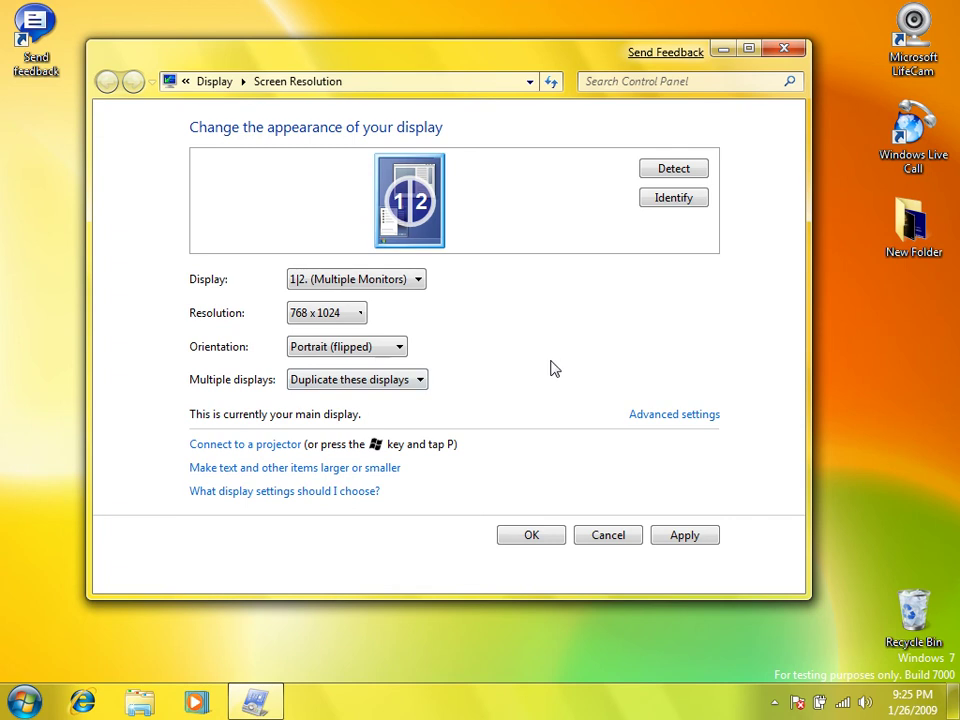
click(690, 535)
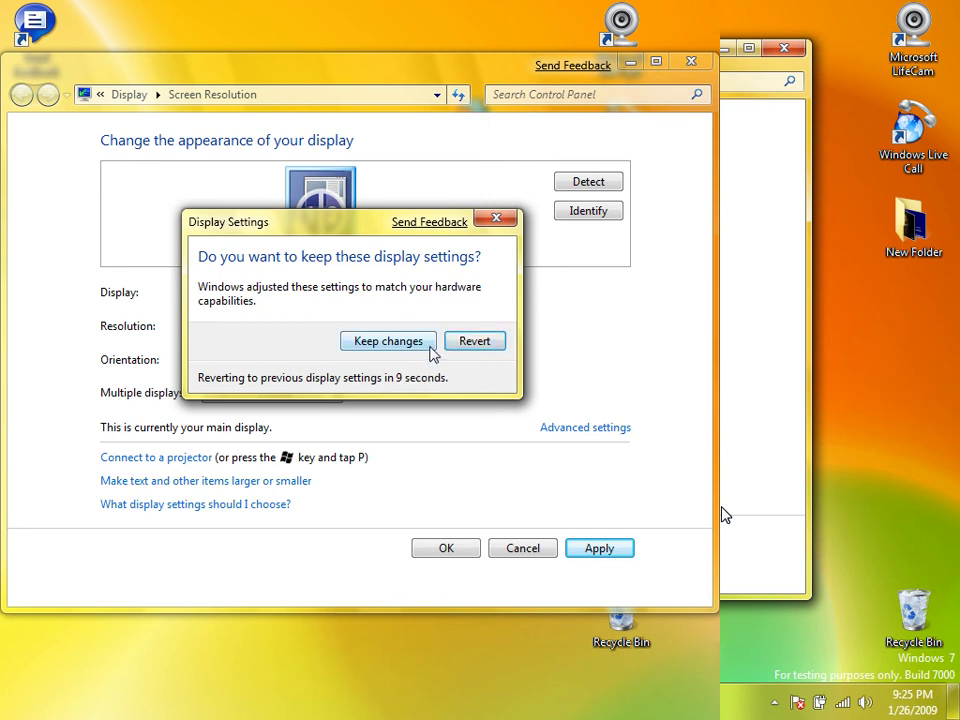
click(418, 345)
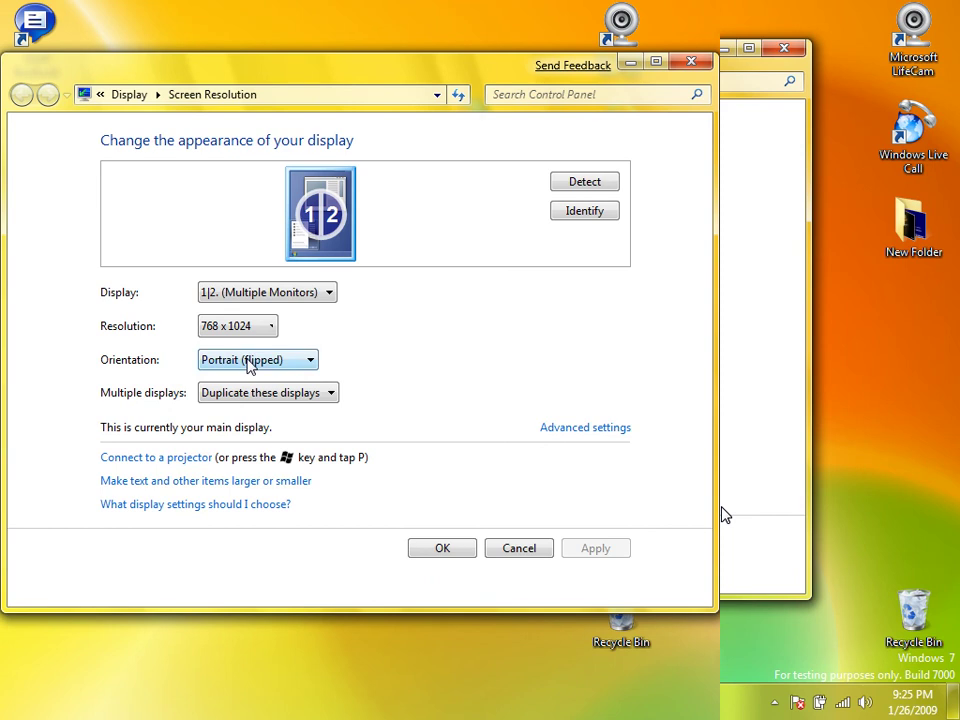
- Apply the Landscape orientation to the display, answer the display settings confirmation, and close the Screen Resolution settings
click(252, 362)
click(290, 379)
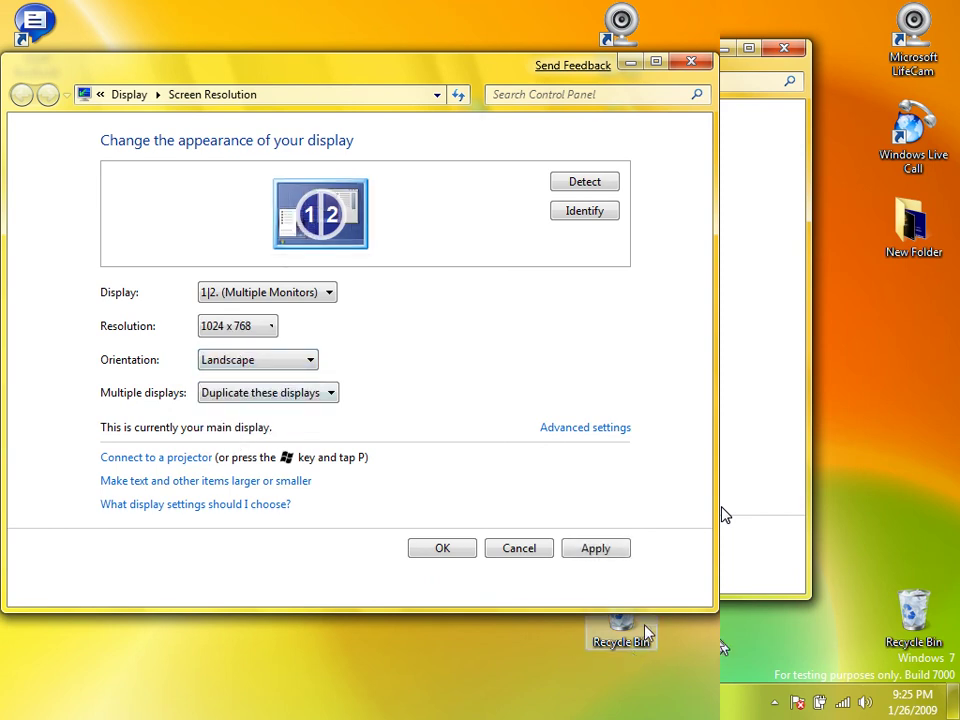
click(597, 549)
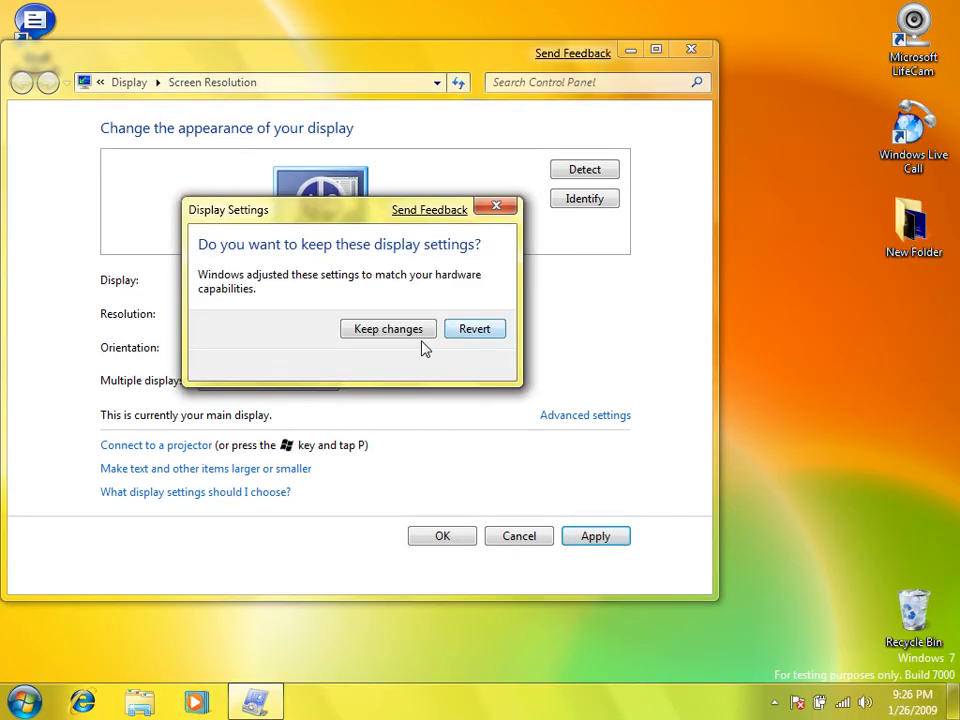
click(473, 334)
click(690, 50)
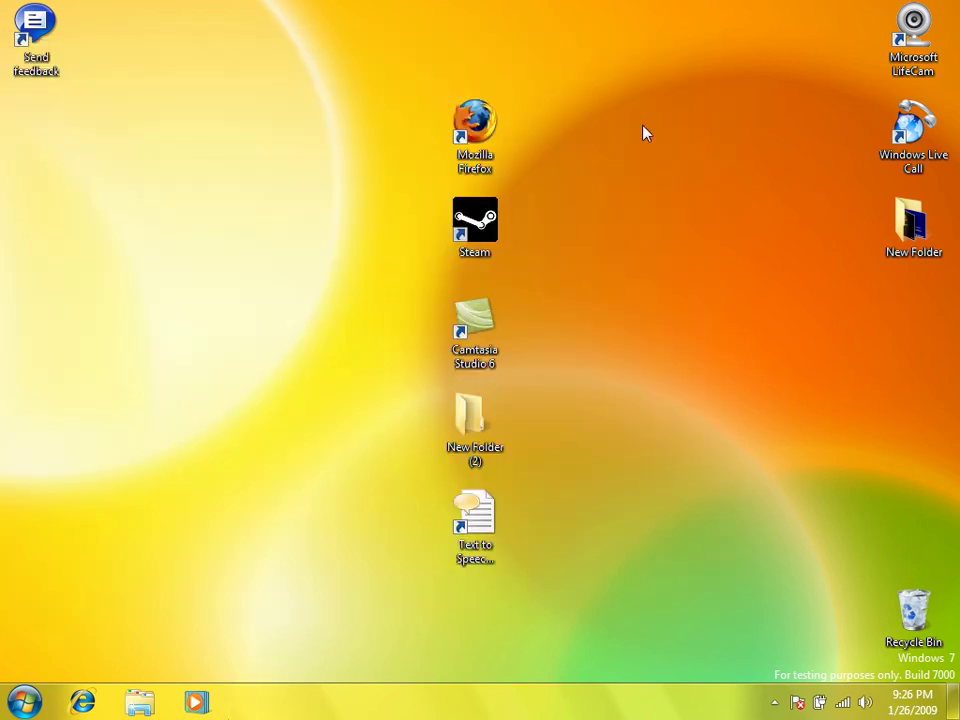